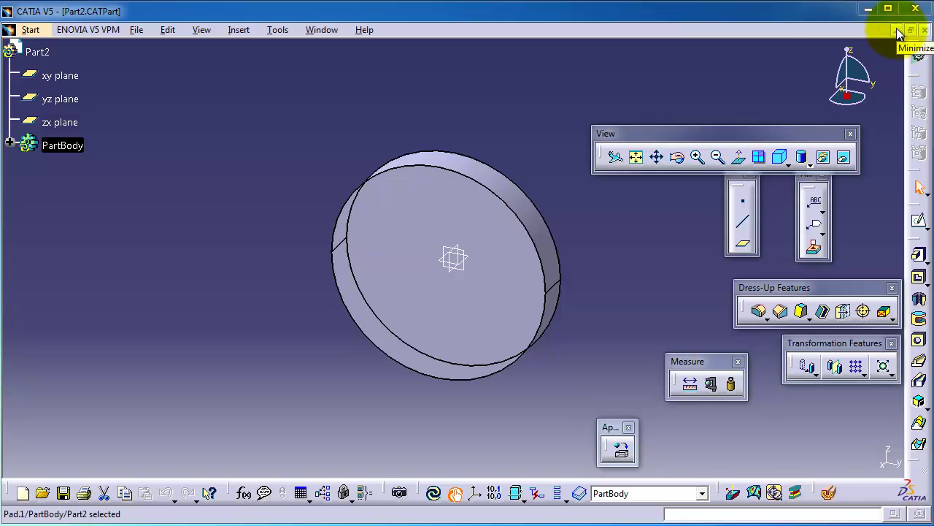
# Step: Open Assembly Design and create a new document of type Product, named Product1
pyautogui.click(31, 31)
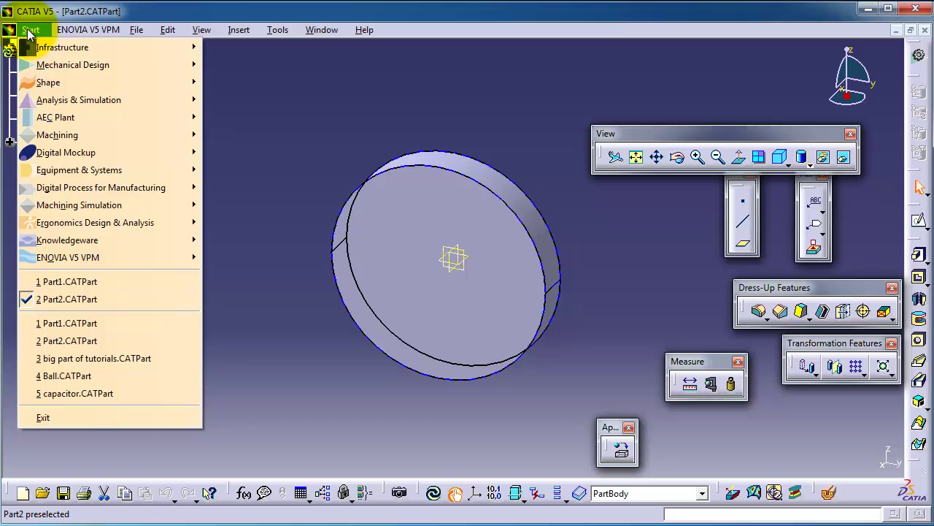
pyautogui.moveTo(62, 64)
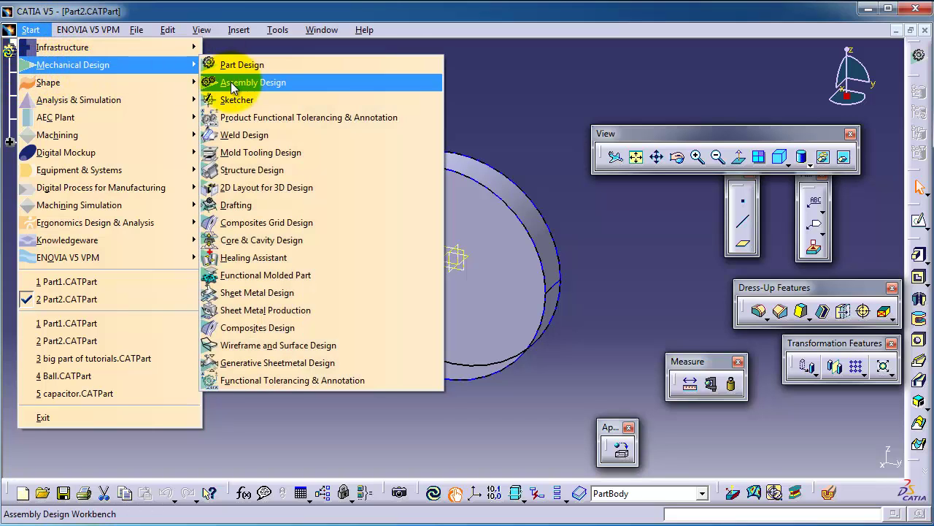
pyautogui.click(136, 30)
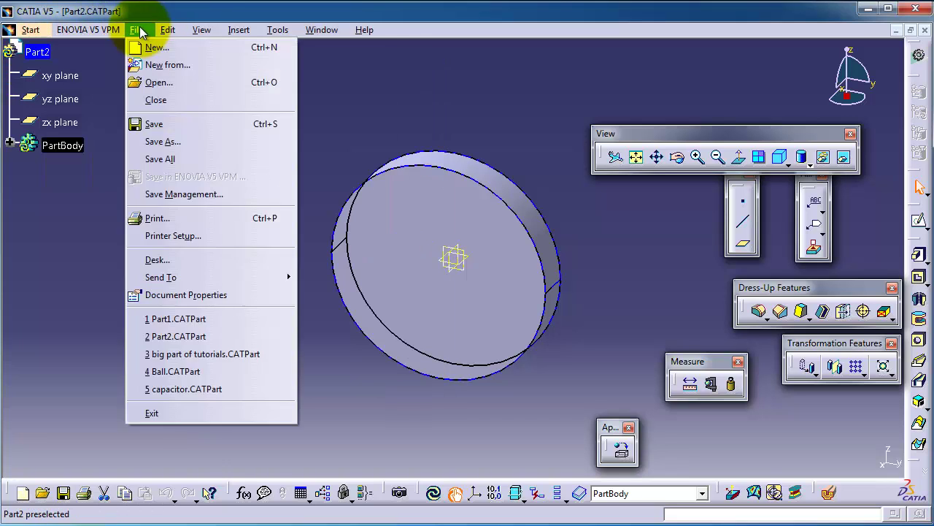
pyautogui.click(156, 48)
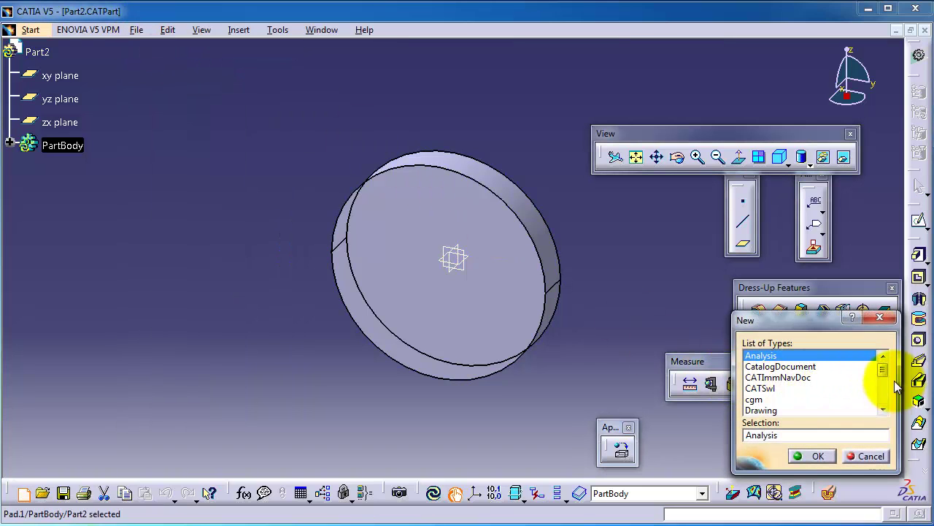
pyautogui.moveTo(884, 360); pyautogui.dragTo(885, 391)
pyautogui.click(763, 399)
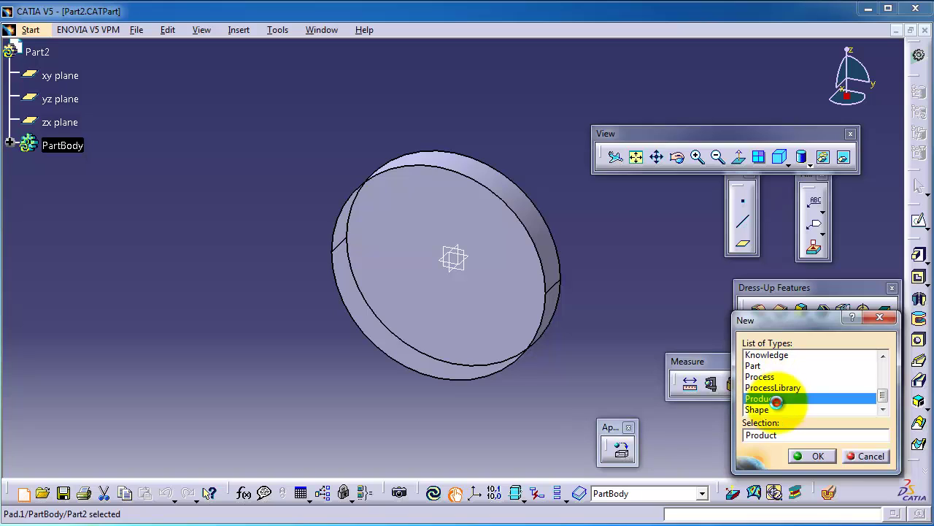
pyautogui.click(810, 454)
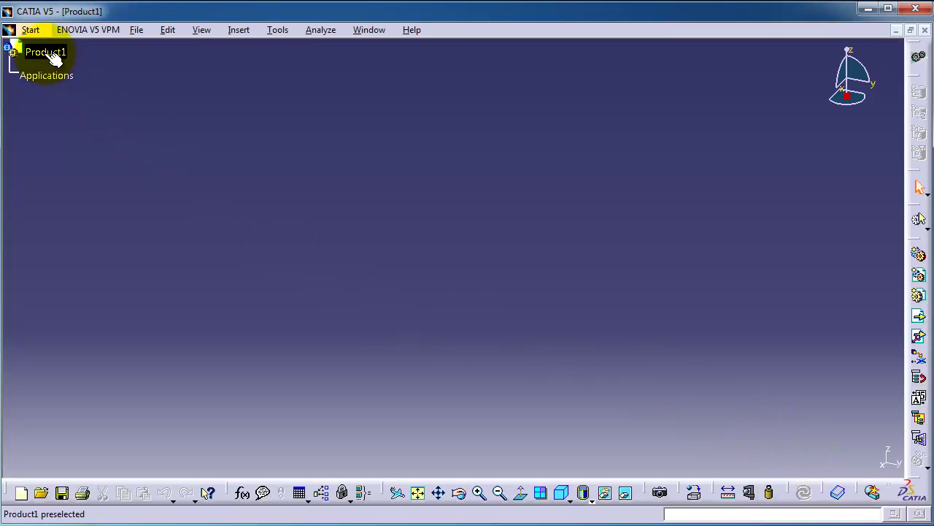
# Step: Start Existing Component insertion with Product1 chosen as the receiving product
pyautogui.click(48, 54)
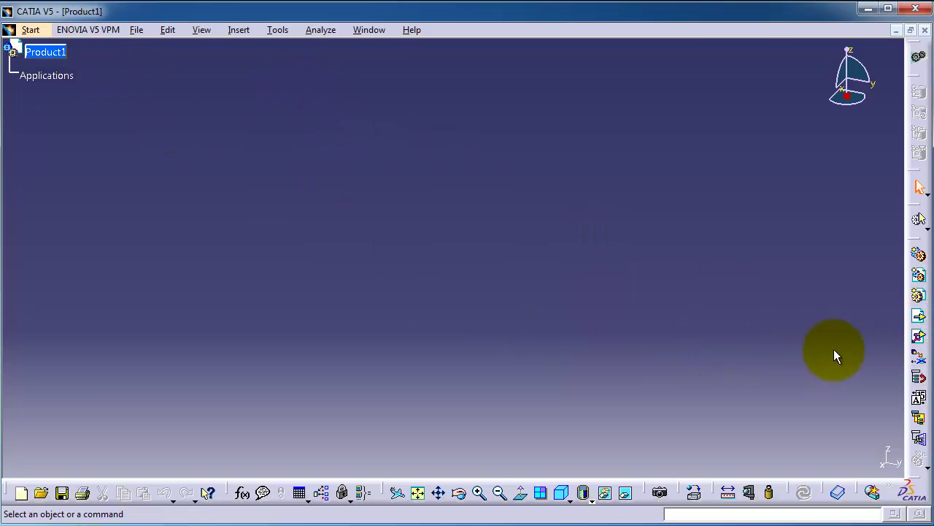
pyautogui.click(918, 319)
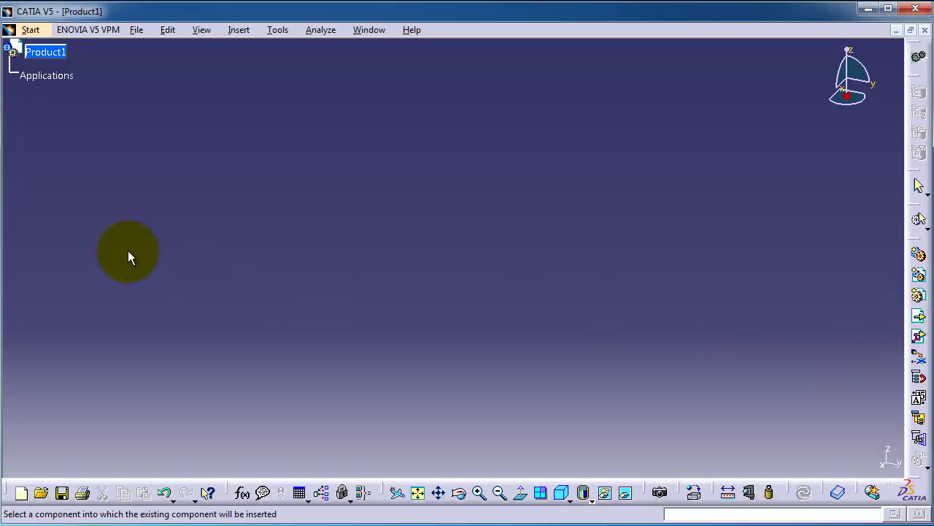
pyautogui.click(28, 53)
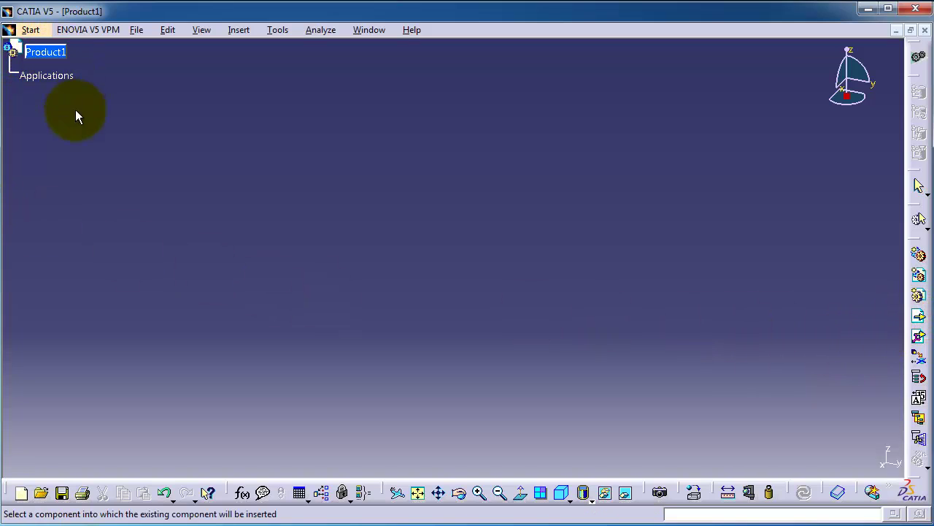
# Step: Insert the Part1 file into Product1 as Part1.1
pyautogui.click(42, 55)
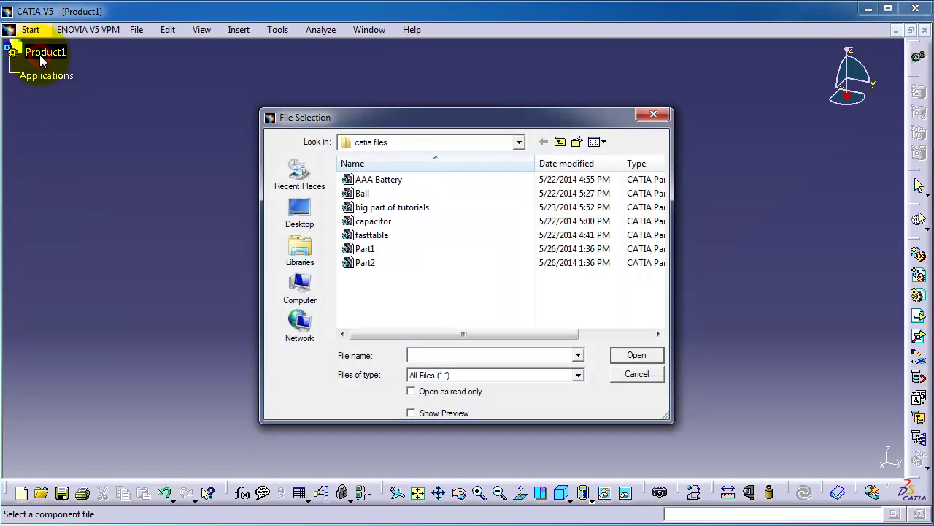
pyautogui.click(367, 249)
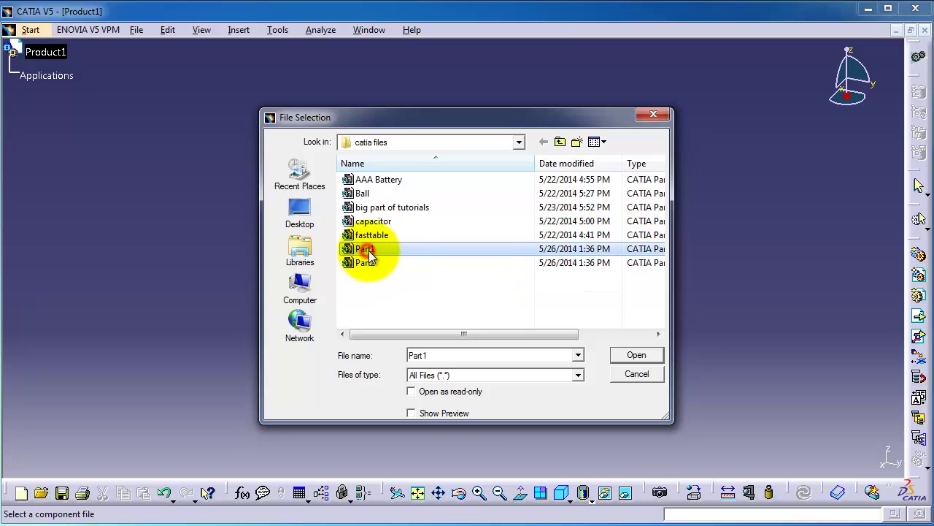
pyautogui.click(648, 357)
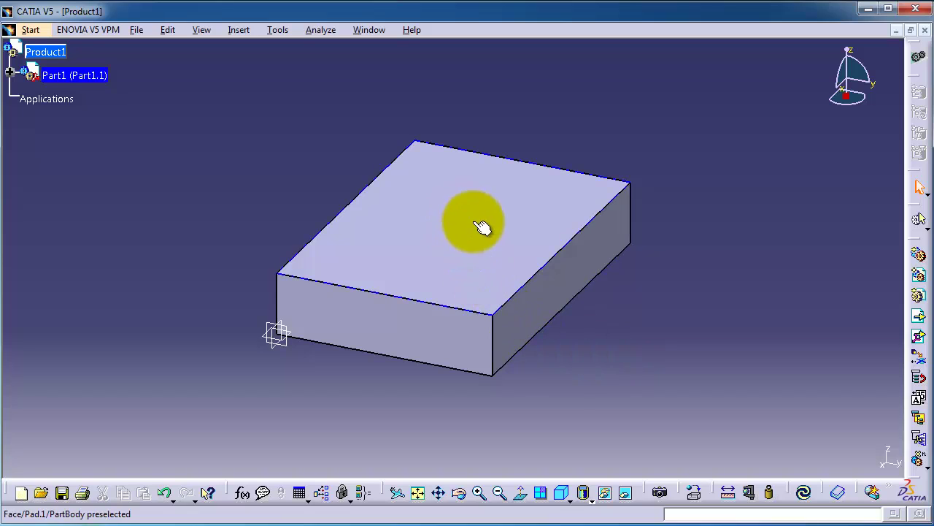
# Step: Insert the Part2 file into Product1 as Part2.1 and select the disc
pyautogui.click(918, 319)
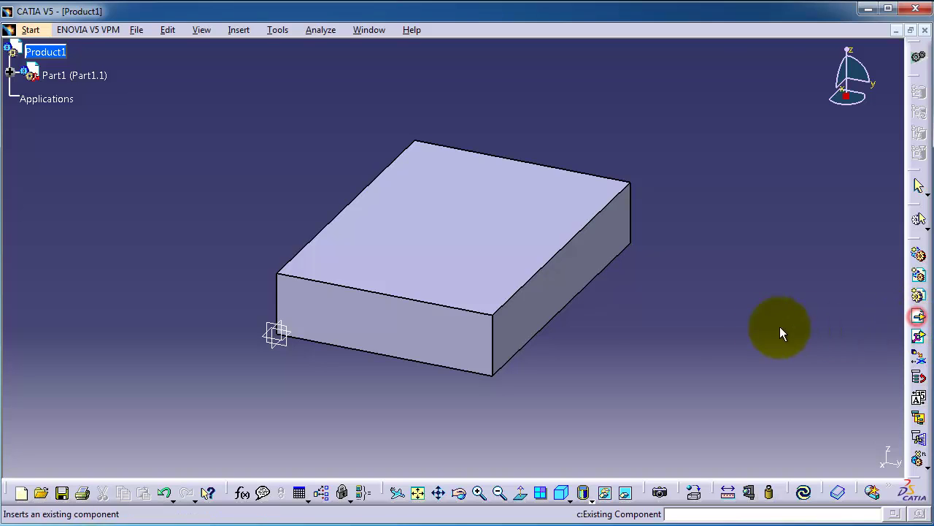
pyautogui.click(45, 54)
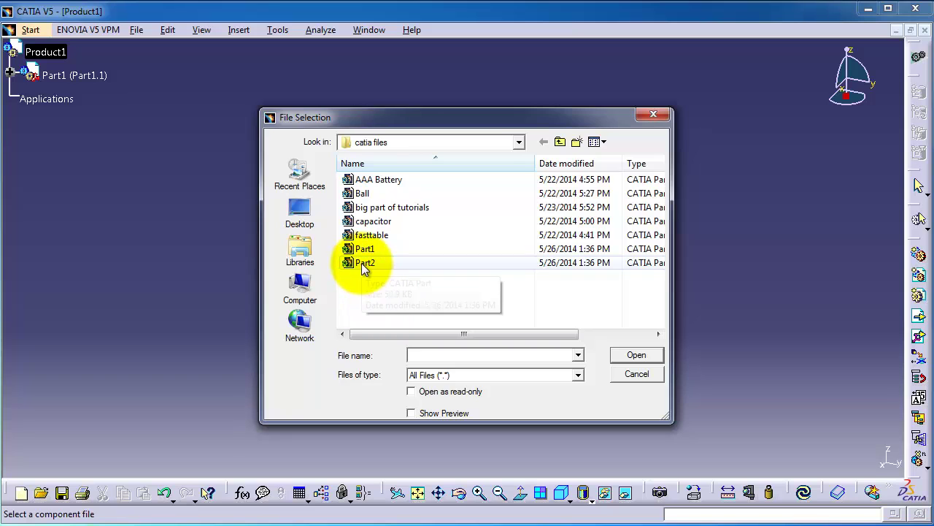
pyautogui.click(361, 262)
pyautogui.click(637, 356)
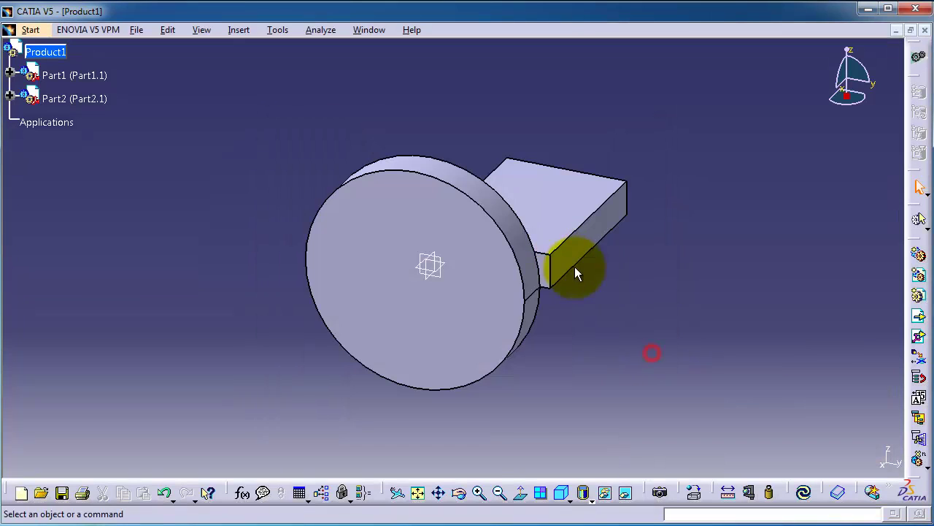
pyautogui.moveTo(632, 223); pyautogui.dragTo(363, 251, button='middle')
pyautogui.click(396, 210)
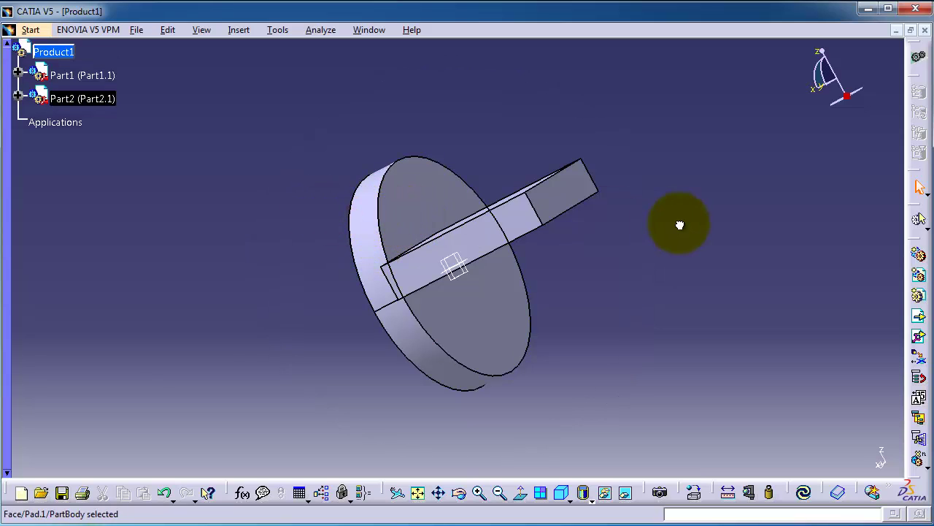
# Step: Insert Part2 again as Part2.2 using Existing Component With Positioning, after dismissing an error
pyautogui.click(918, 340)
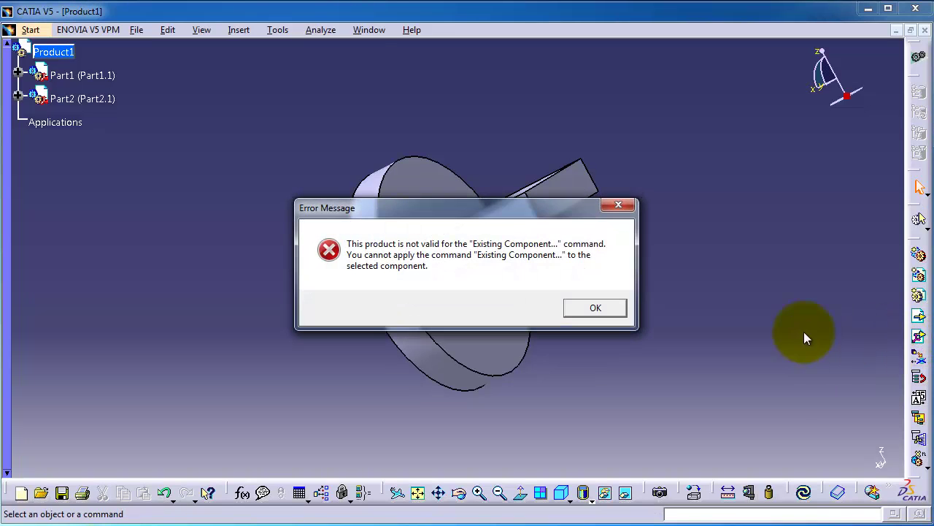
pyautogui.click(617, 310)
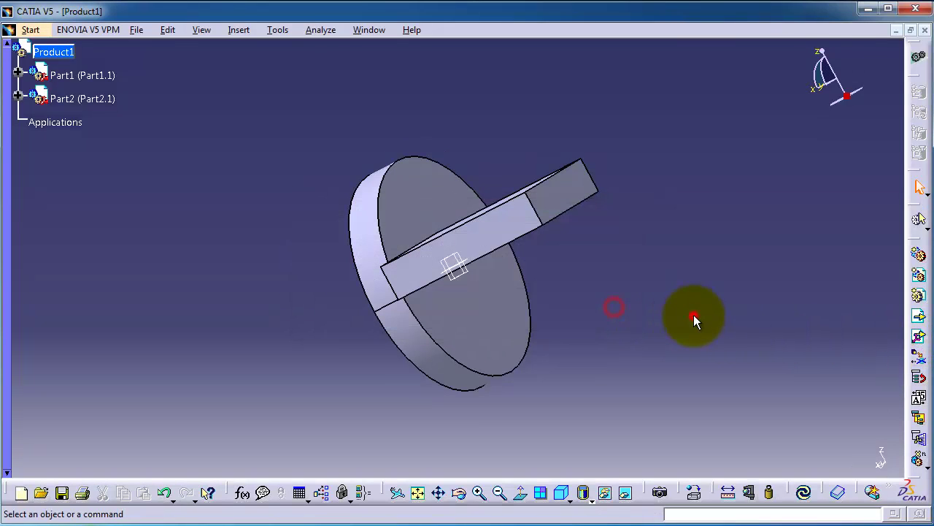
pyautogui.click(917, 338)
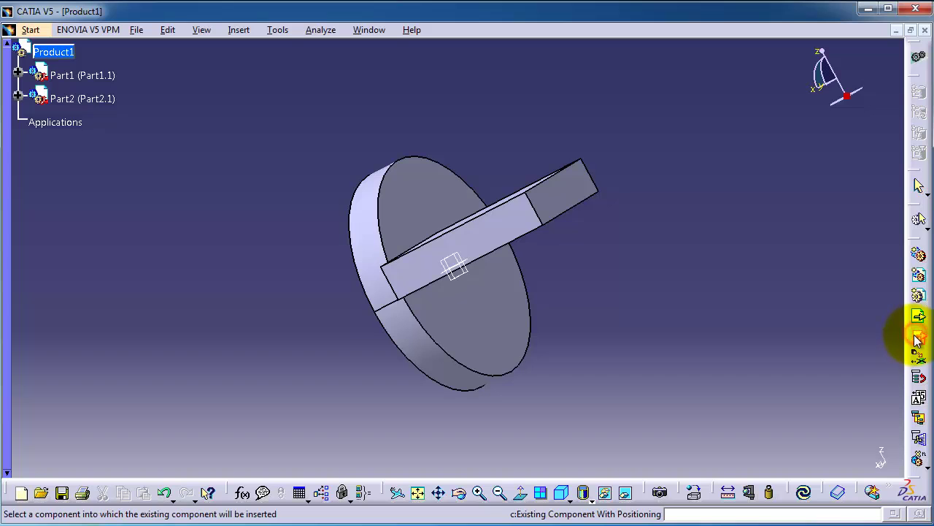
pyautogui.click(54, 52)
pyautogui.click(365, 262)
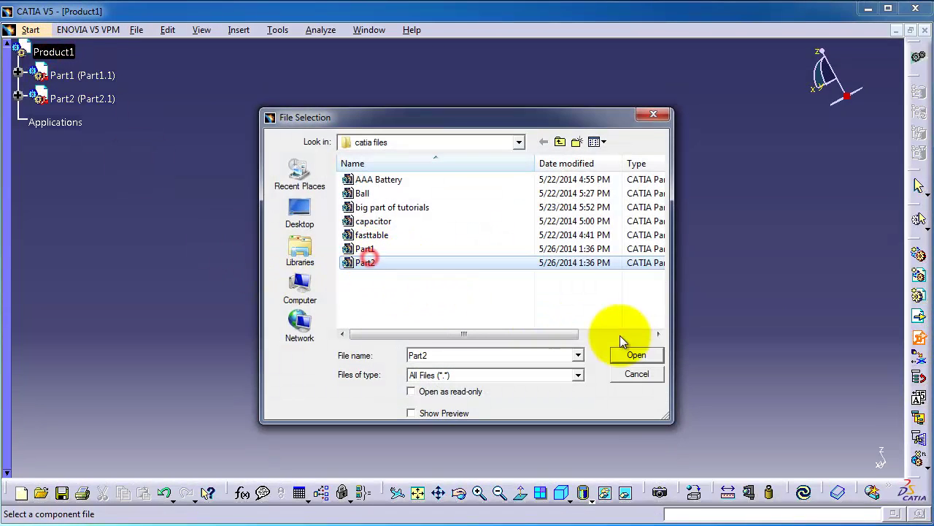
pyautogui.click(632, 355)
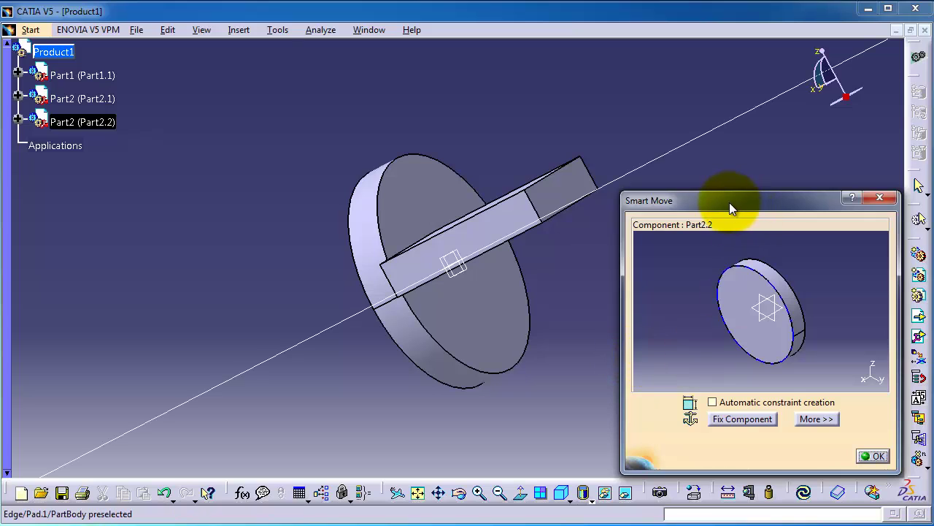
# Step: In Smart Move, snap the Part2.2 disc face onto a face of the Part1 block
pyautogui.moveTo(737, 202); pyautogui.dragTo(735, 191)
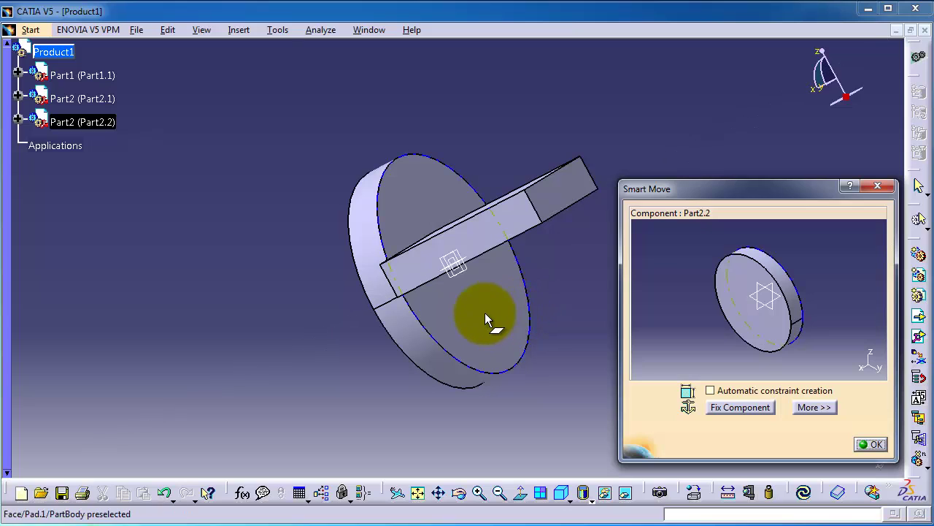
pyautogui.click(511, 343)
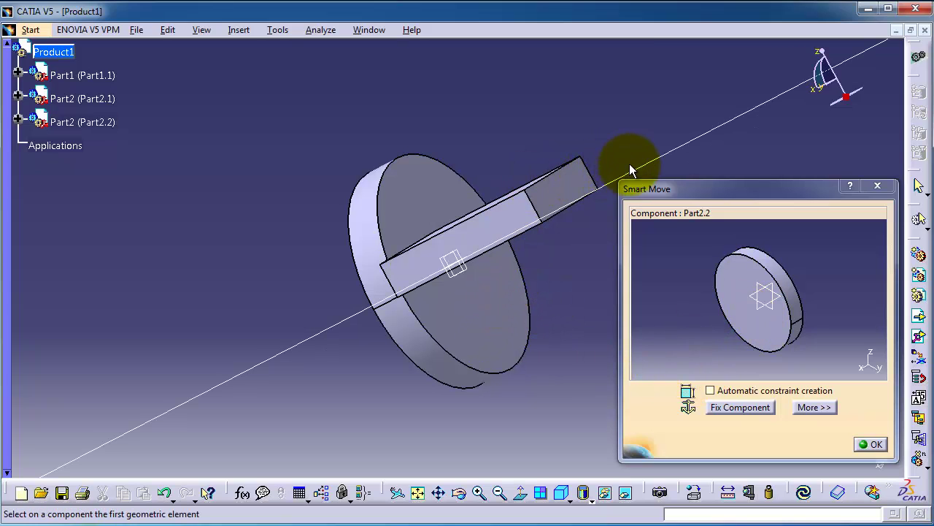
pyautogui.click(407, 217)
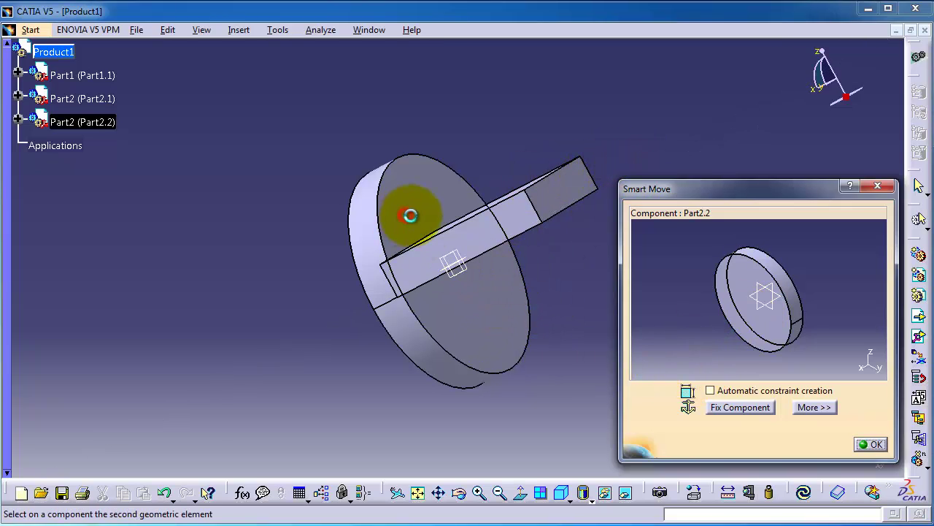
pyautogui.moveTo(533, 306); pyautogui.dragTo(421, 208, button='middle')
pyautogui.click(421, 208)
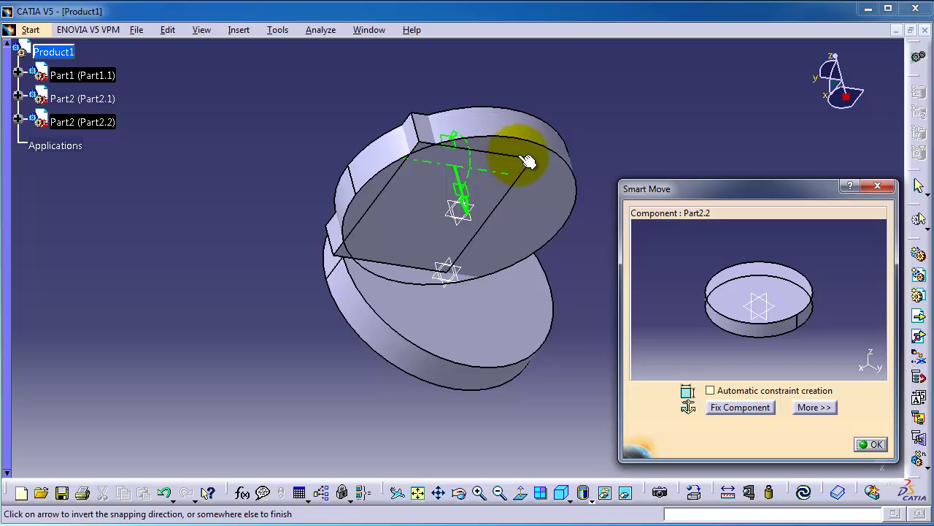
# Step: Move the Part2.2 disc down toward the free end face of the Part1 bar
pyautogui.click(505, 136)
pyautogui.click(543, 150)
pyautogui.moveTo(543, 150); pyautogui.dragTo(475, 134)
pyautogui.moveTo(496, 241); pyautogui.dragTo(305, 227, button='middle')
# Step: Set the snap direction so the disc sits opposite the first disc, then confirm Smart Move
pyautogui.click(264, 115)
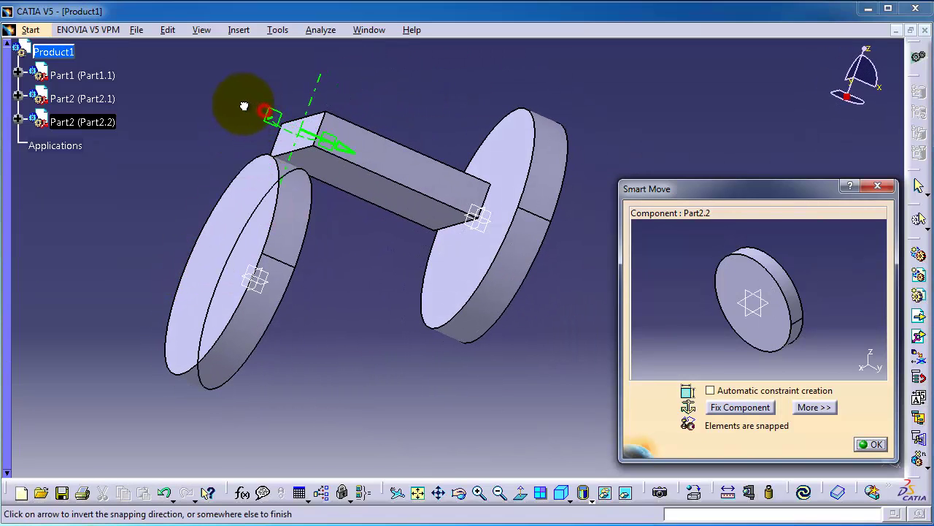
pyautogui.click(344, 148)
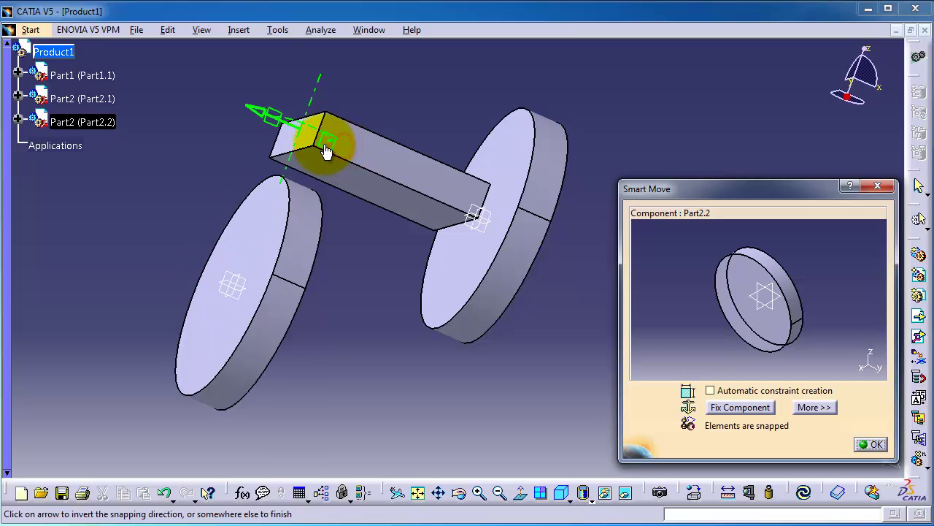
pyautogui.click(275, 234)
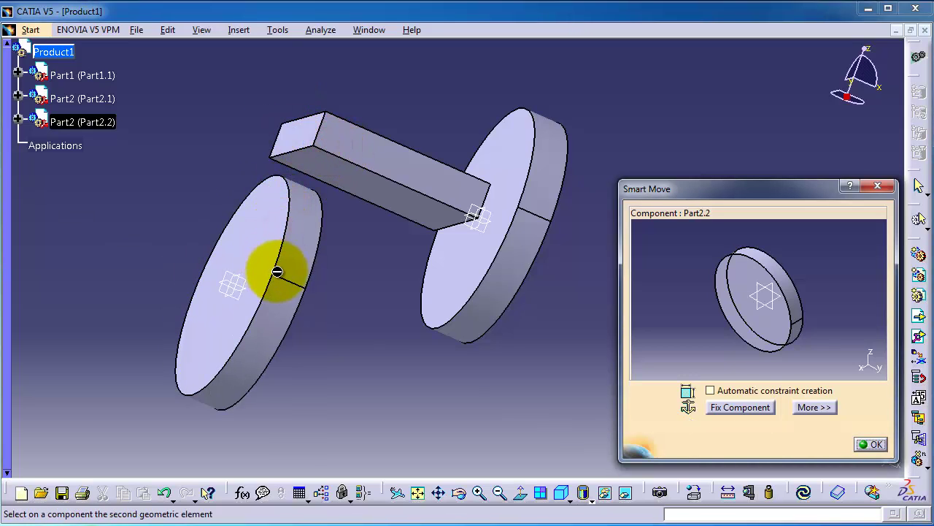
pyautogui.click(245, 257)
pyautogui.click(306, 257)
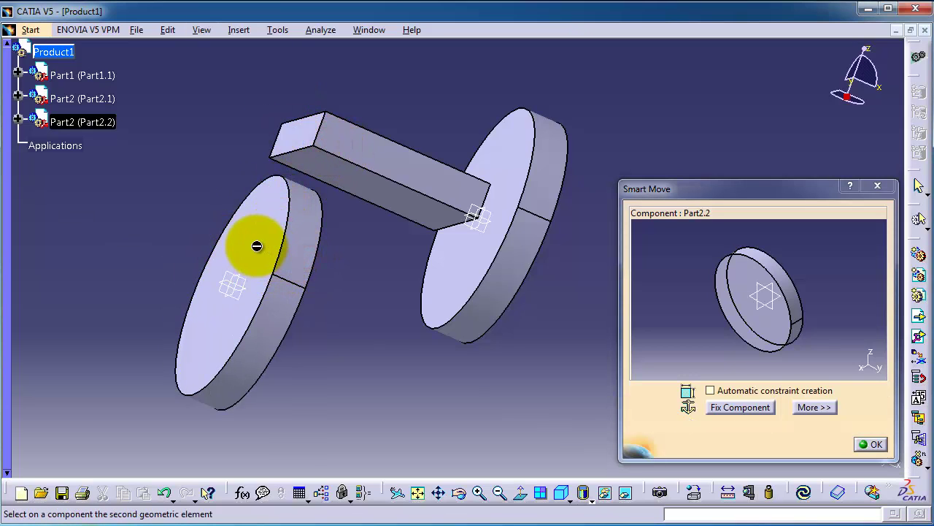
pyautogui.moveTo(311, 245); pyautogui.dragTo(552, 150, button='middle')
pyautogui.click(870, 445)
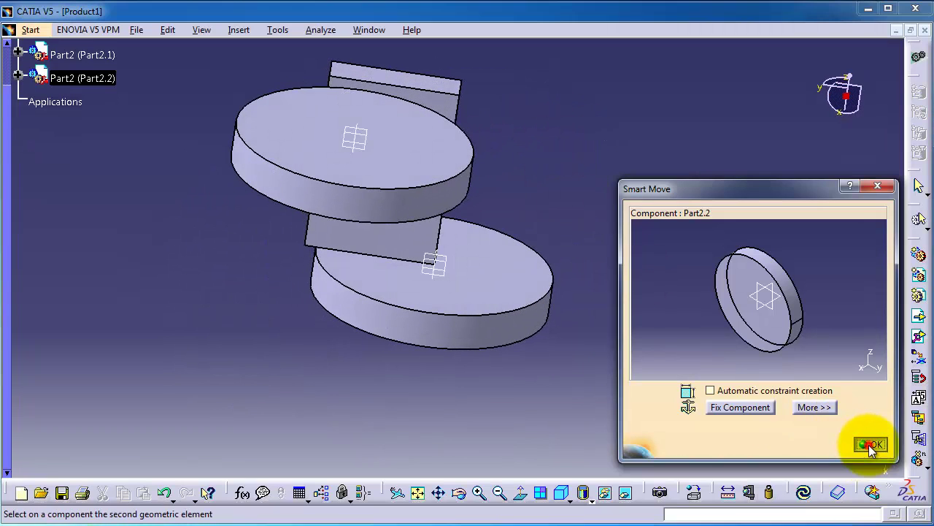
# Step: Rotate and zoom to inspect Part1.1 with discs Part2.1 and Part2.2 at each end
pyautogui.moveTo(642, 316); pyautogui.dragTo(556, 387, button='middle')
pyautogui.moveTo(566, 211); pyautogui.dragTo(202, 154, button='middle')
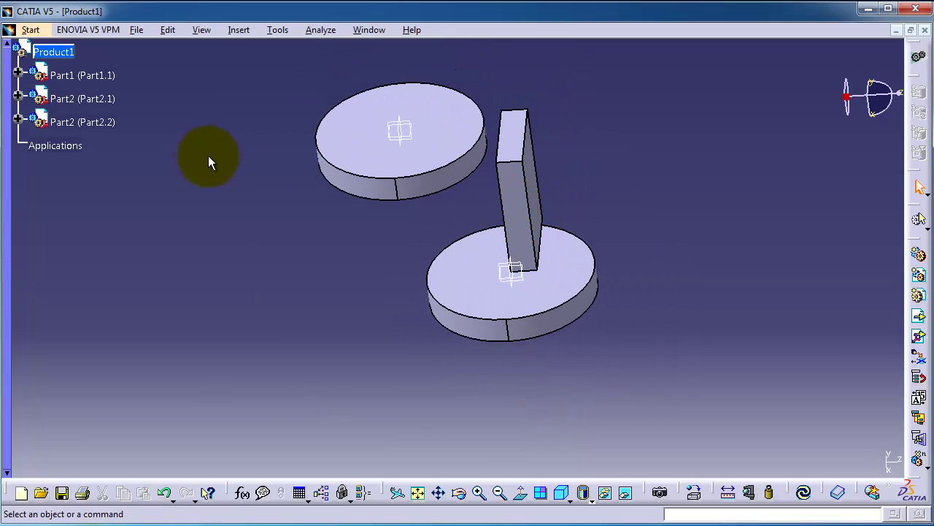